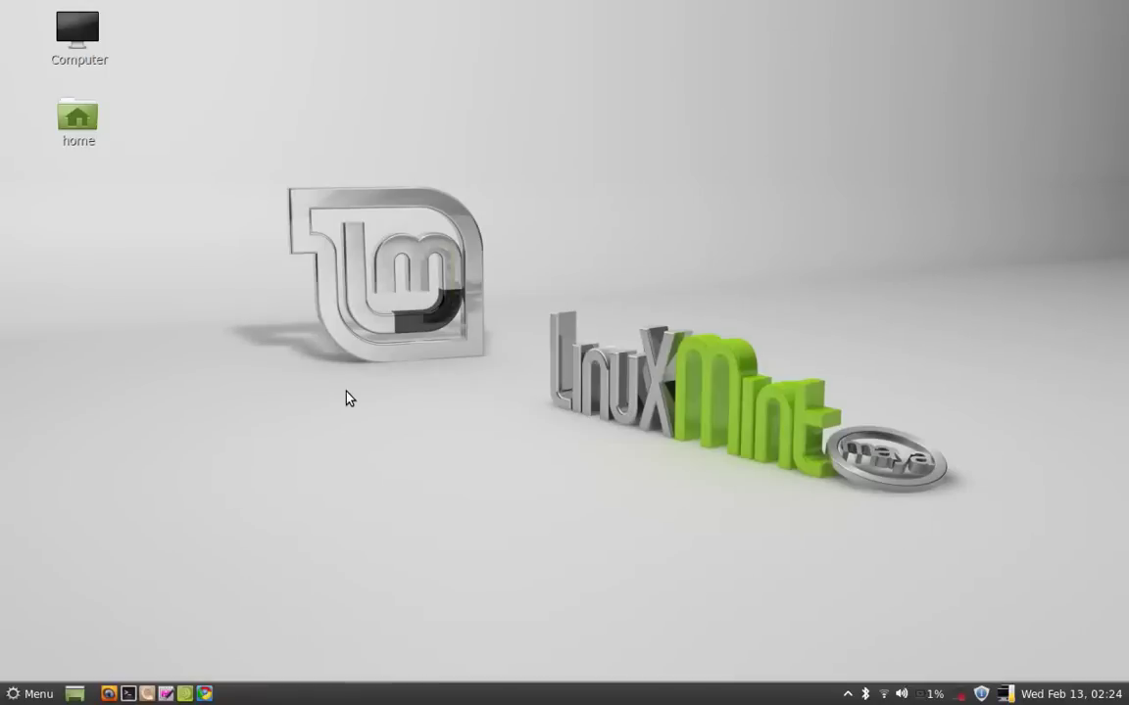
Launch System Settings from the Menu's System Tools category.
click(32, 694)
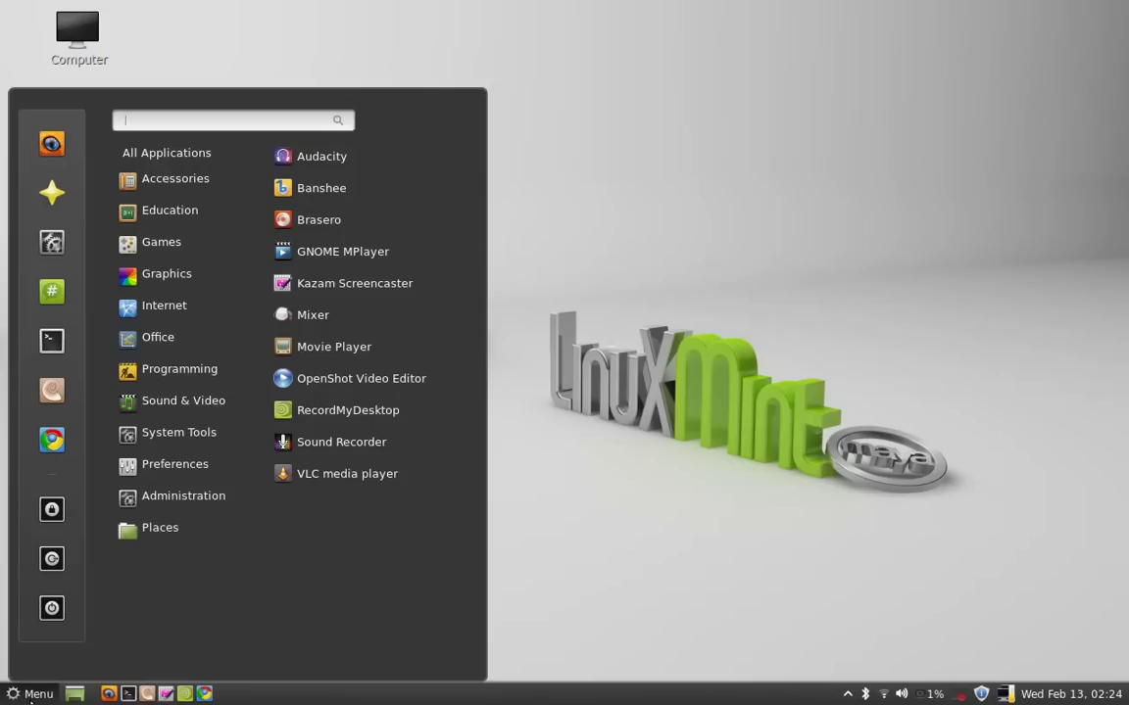
click(176, 496)
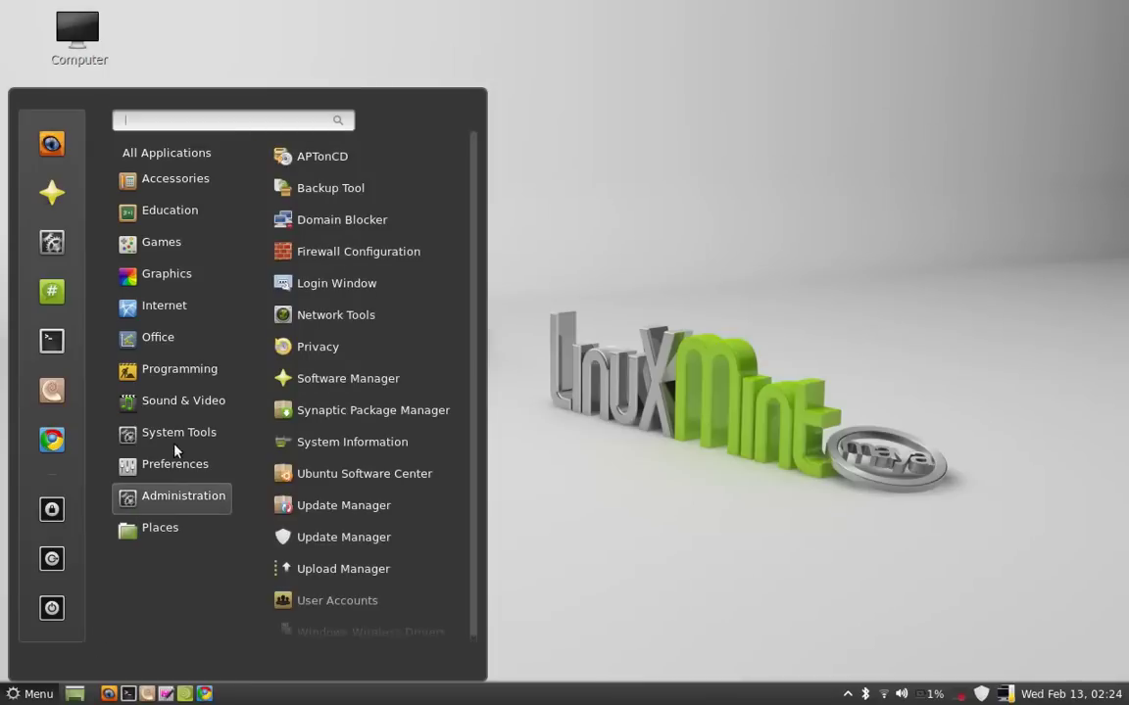
mouse_move(157, 441)
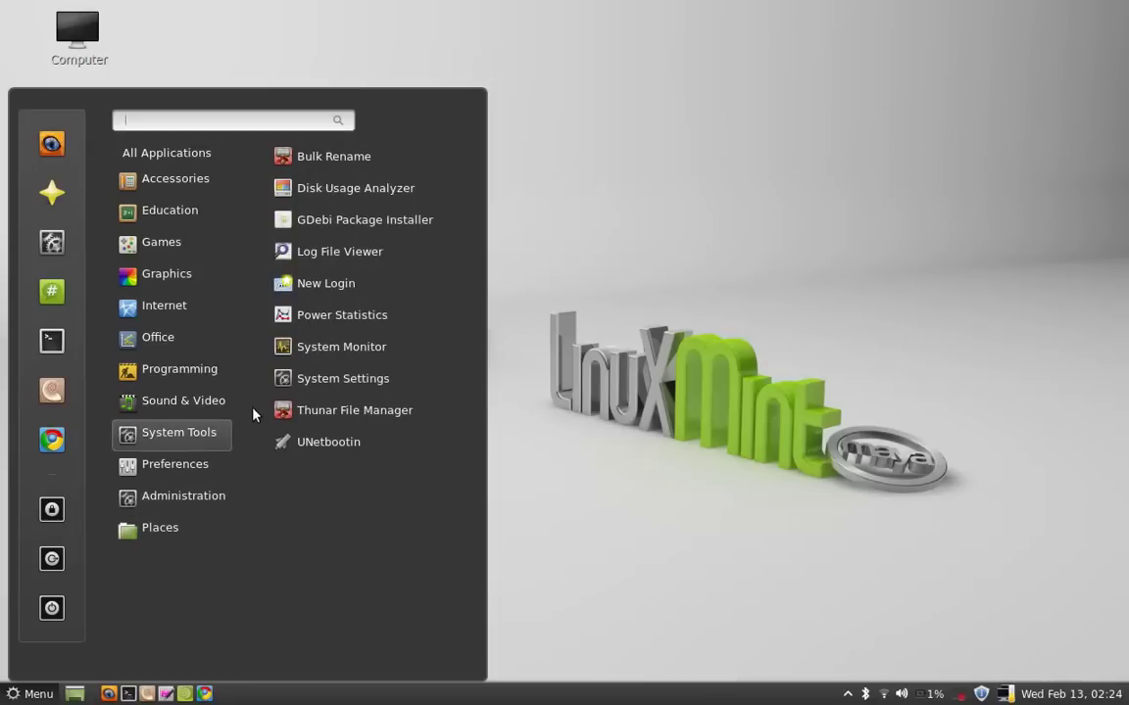
click(392, 390)
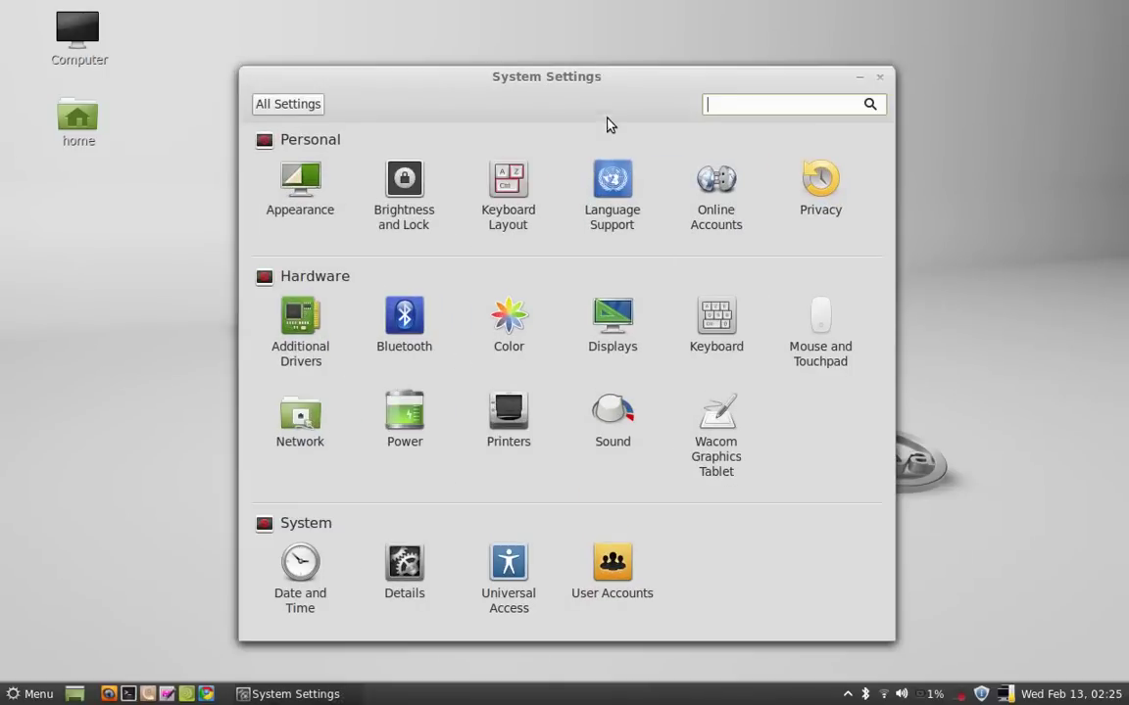
Drag the System Settings window up and to the left on the desktop.
drag(568, 79, 534, 48)
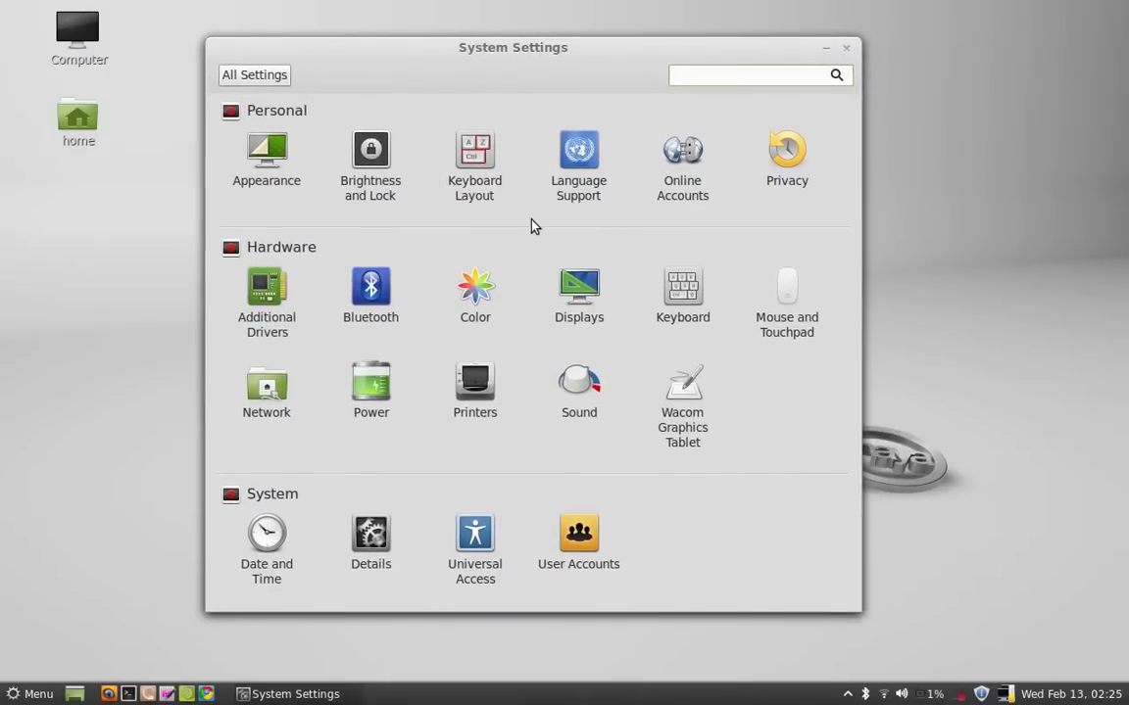
Open Network settings and add a new service with VPN as its interface.
click(266, 390)
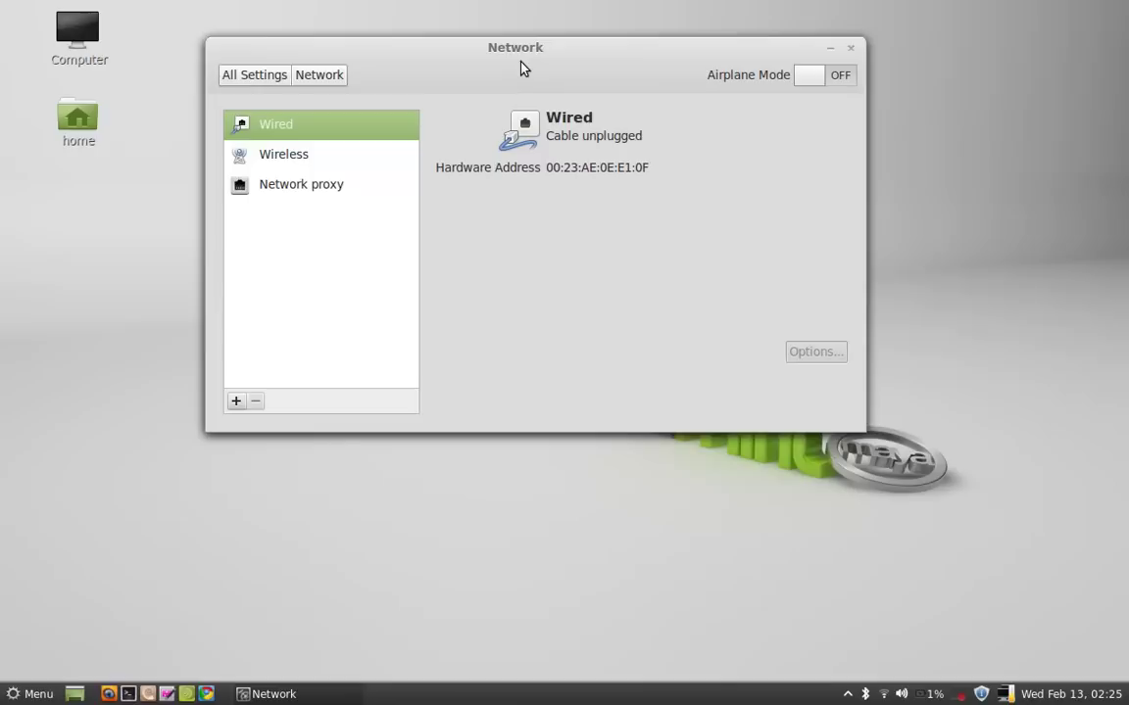
click(236, 404)
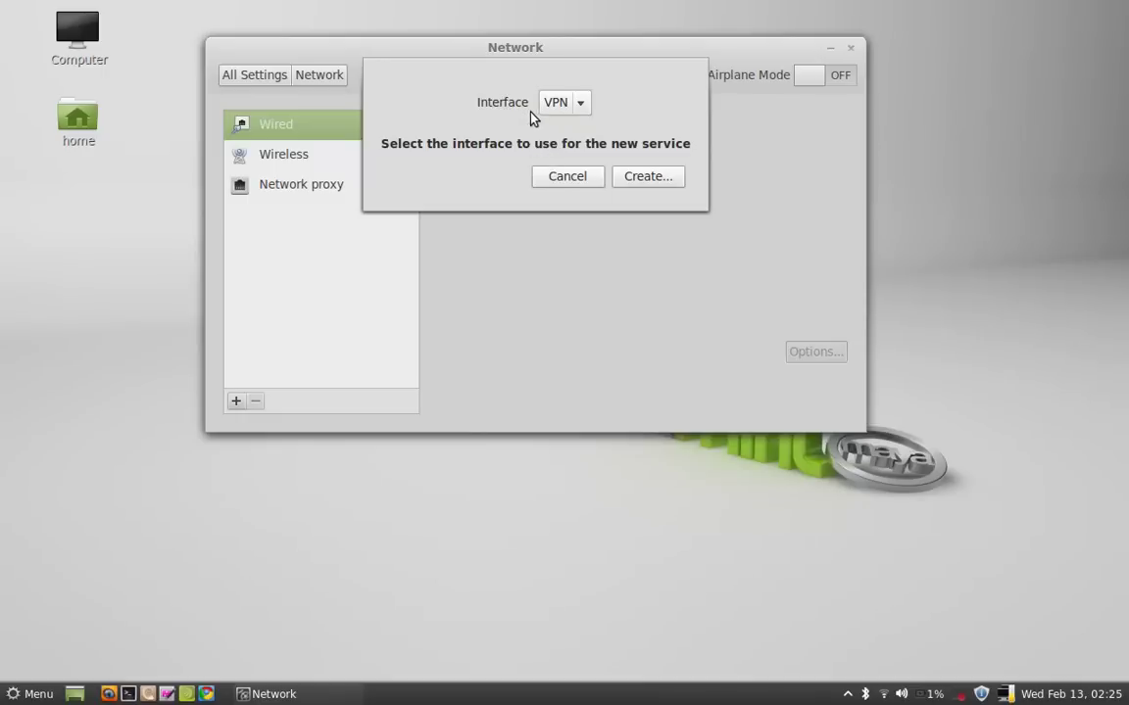
click(579, 109)
click(572, 114)
Create a Point-to-Point Tunneling Protocol (PPTP) VPN, opening the editor for VPN connection 1.
click(652, 183)
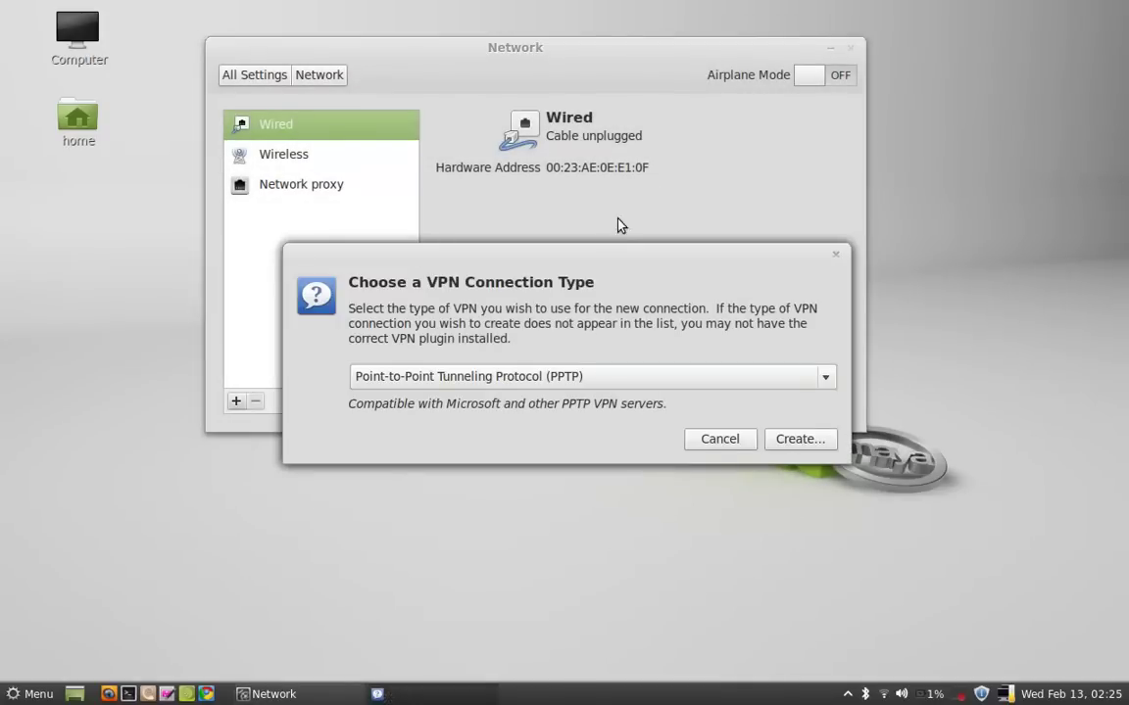
drag(594, 253, 592, 176)
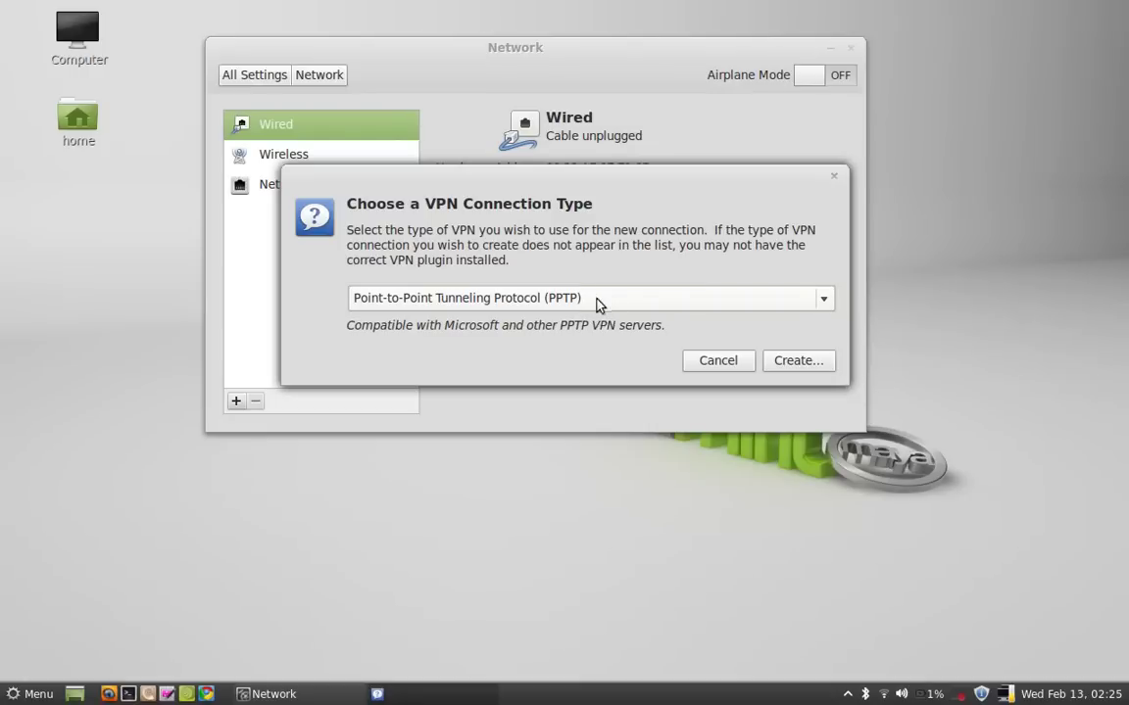
click(630, 307)
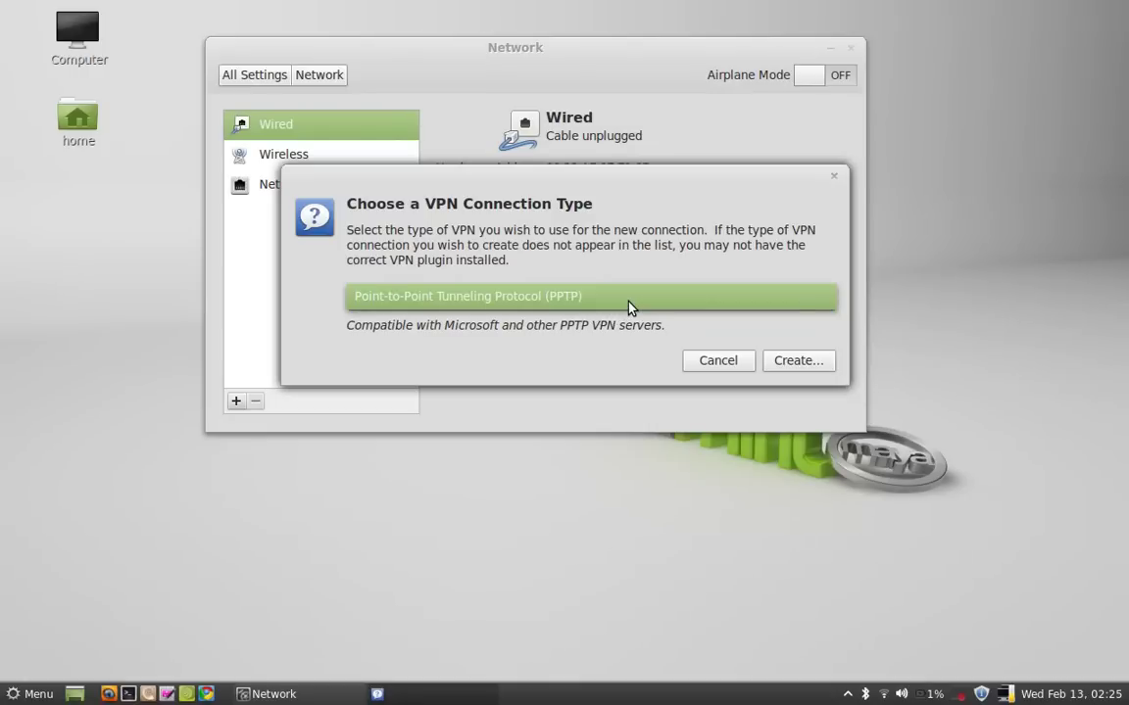
click(630, 307)
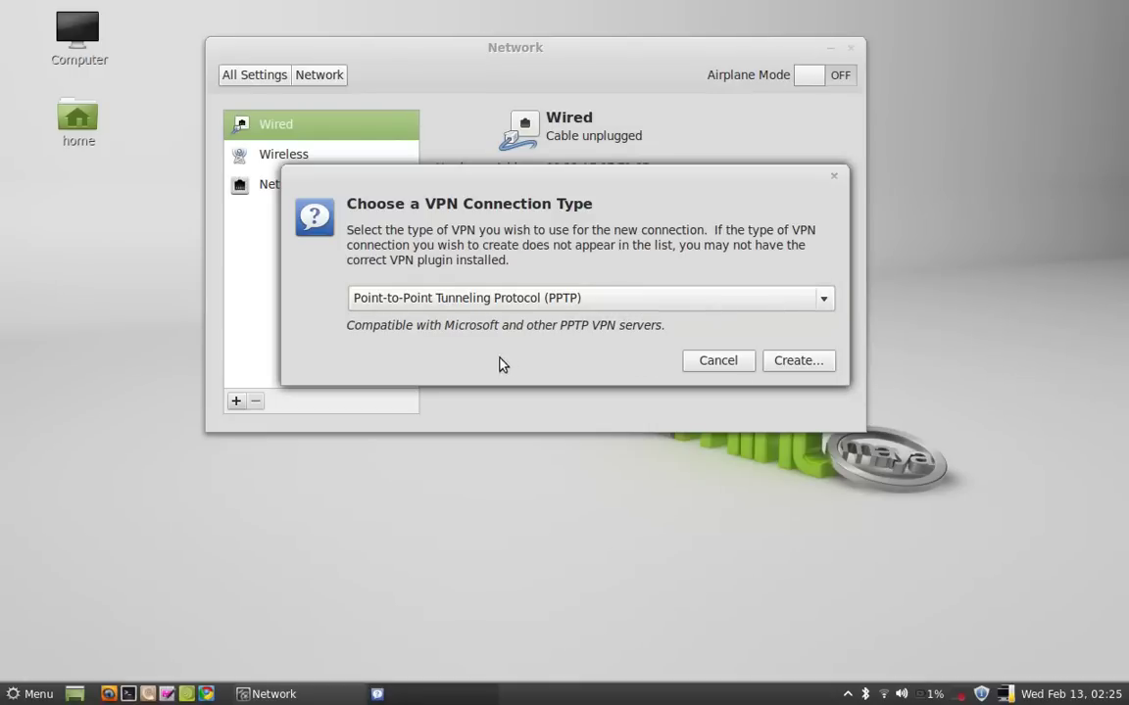
click(798, 360)
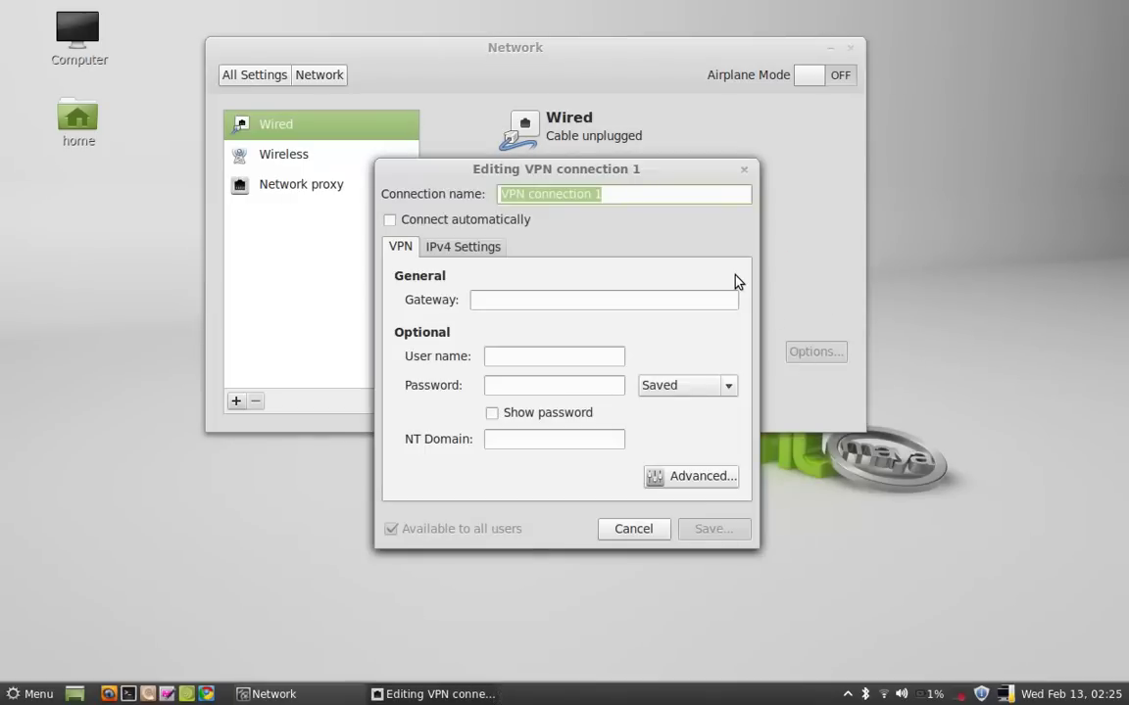
Keep the name 'VPN connection 1', select the Gateway field, and raise the editor dialog.
click(641, 196)
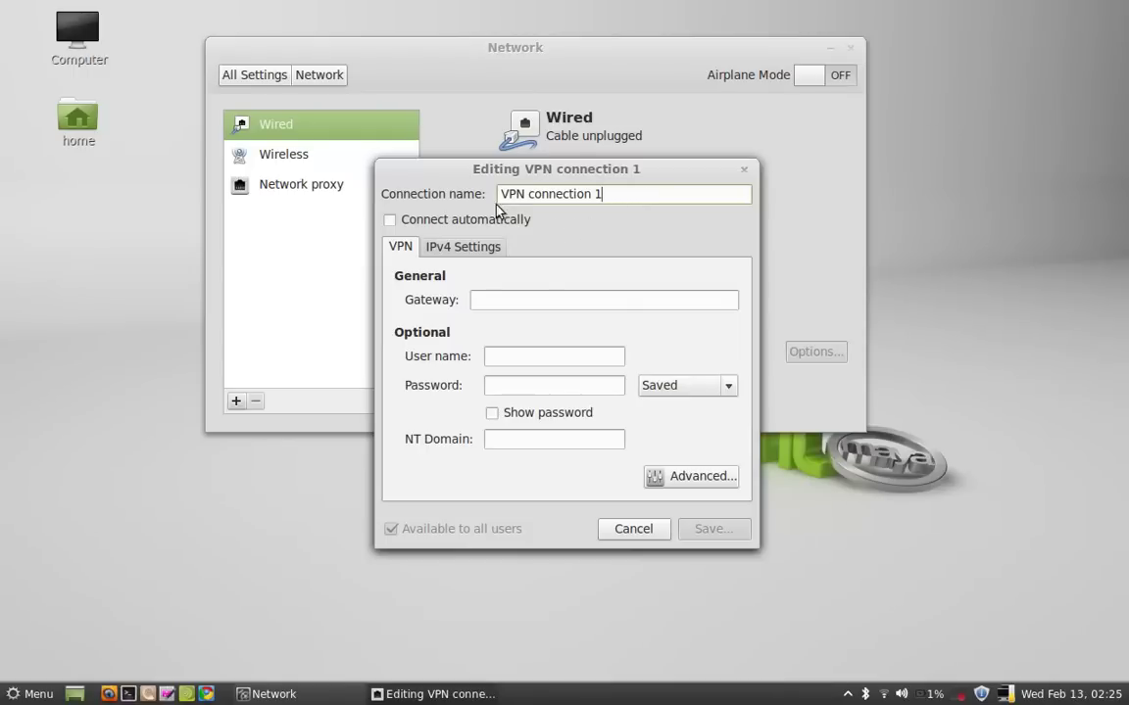
click(507, 301)
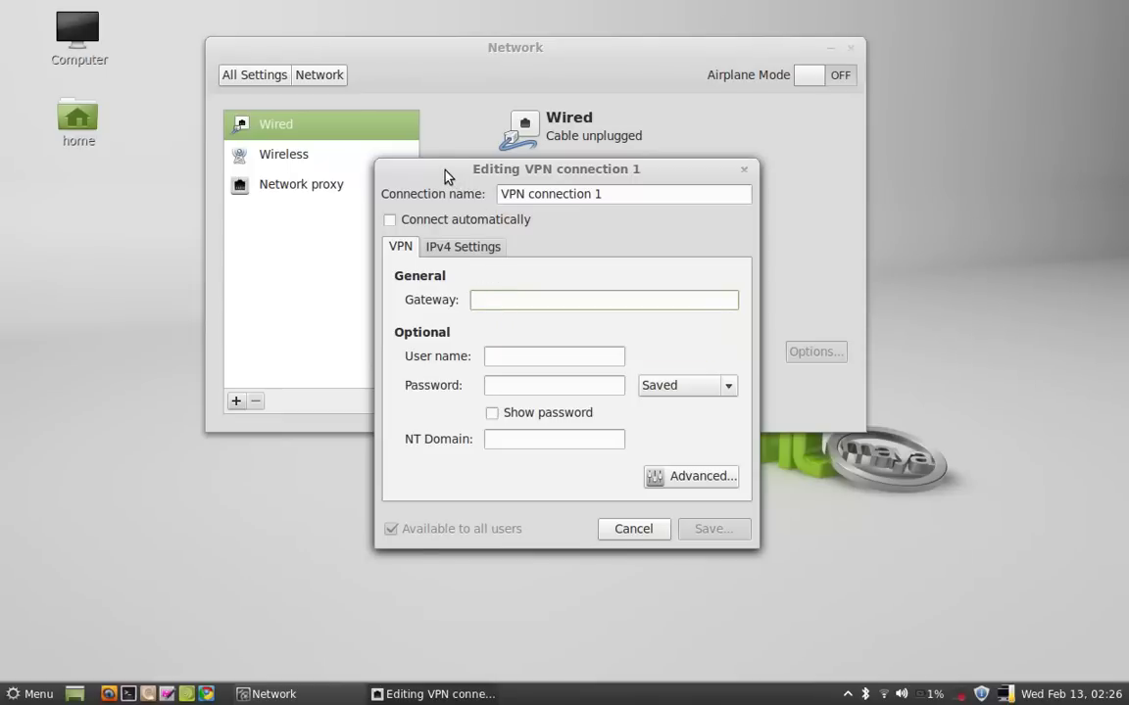
drag(438, 168, 404, 104)
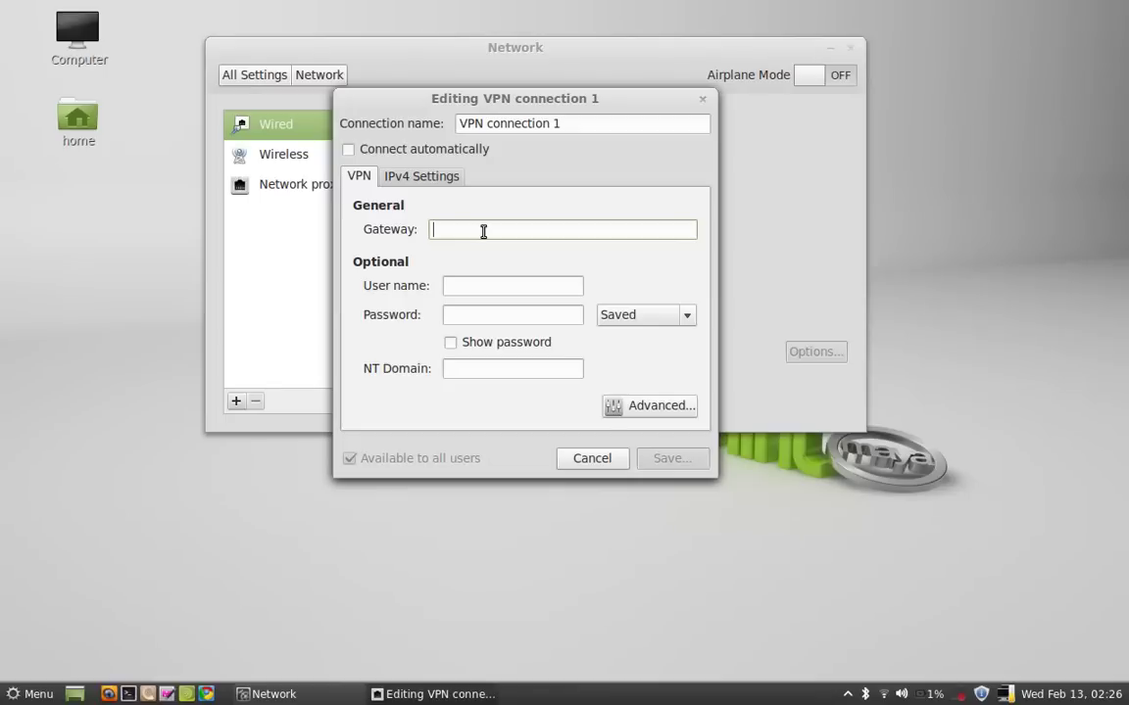
Enter gateway 199.229.232.42, the account user name, and the account password.
text(1)
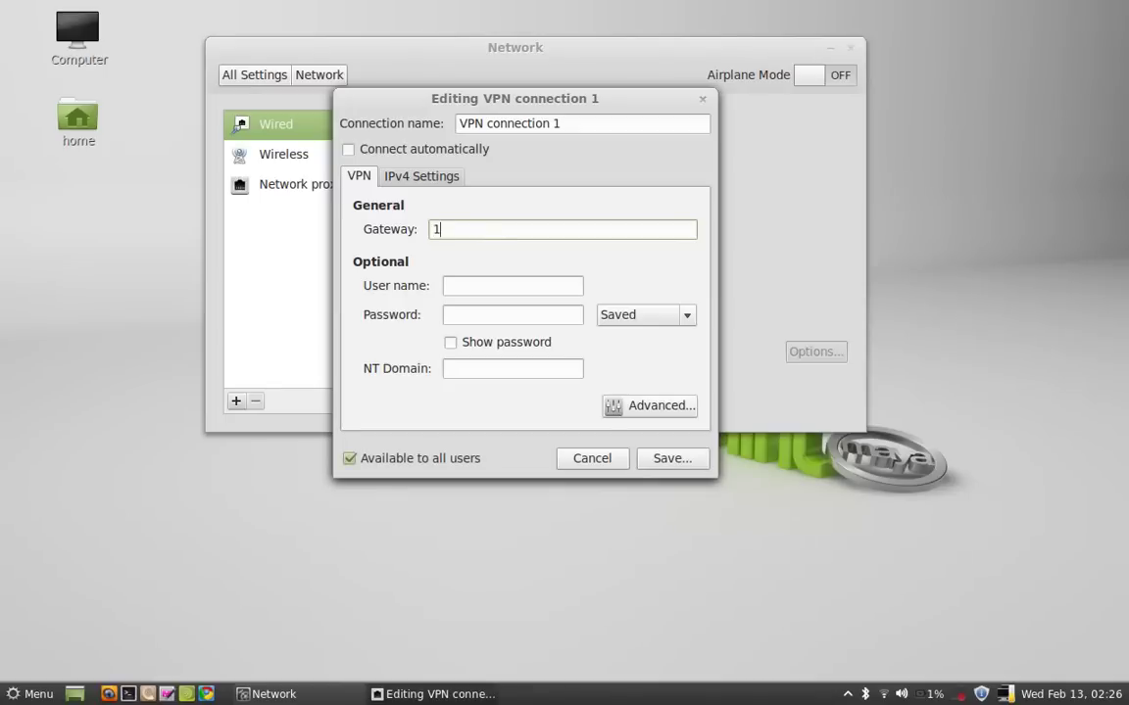
text(99.229.232.42)
click(470, 285)
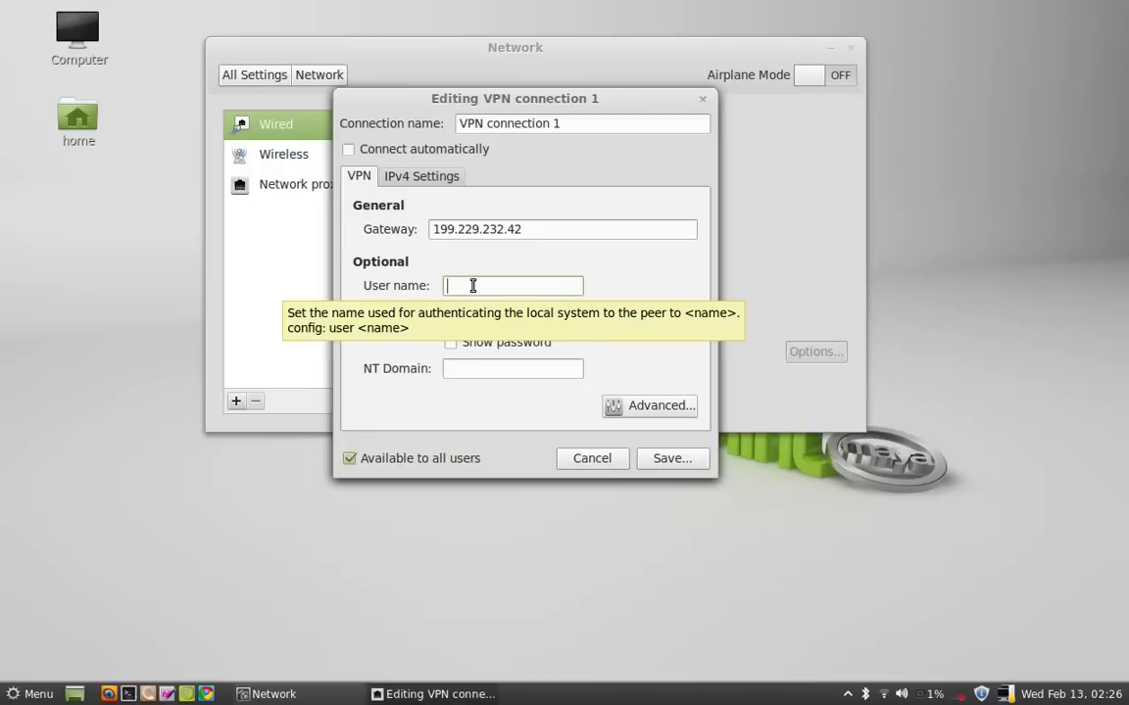
text(c)
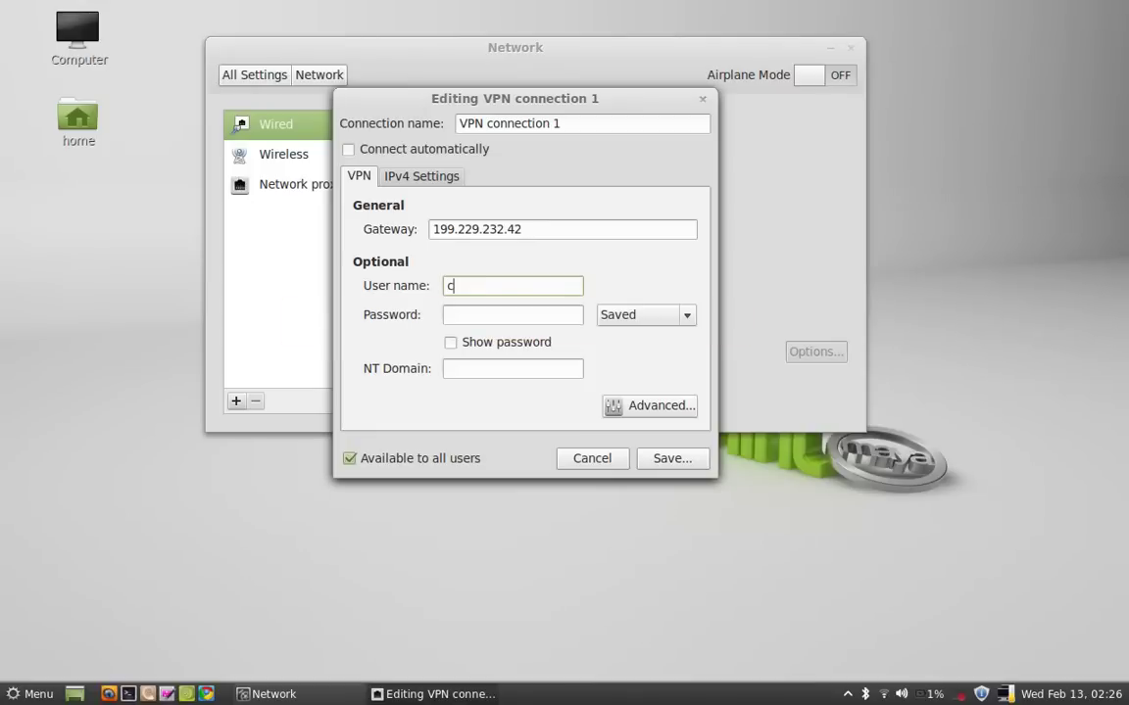
text(lient02035875)
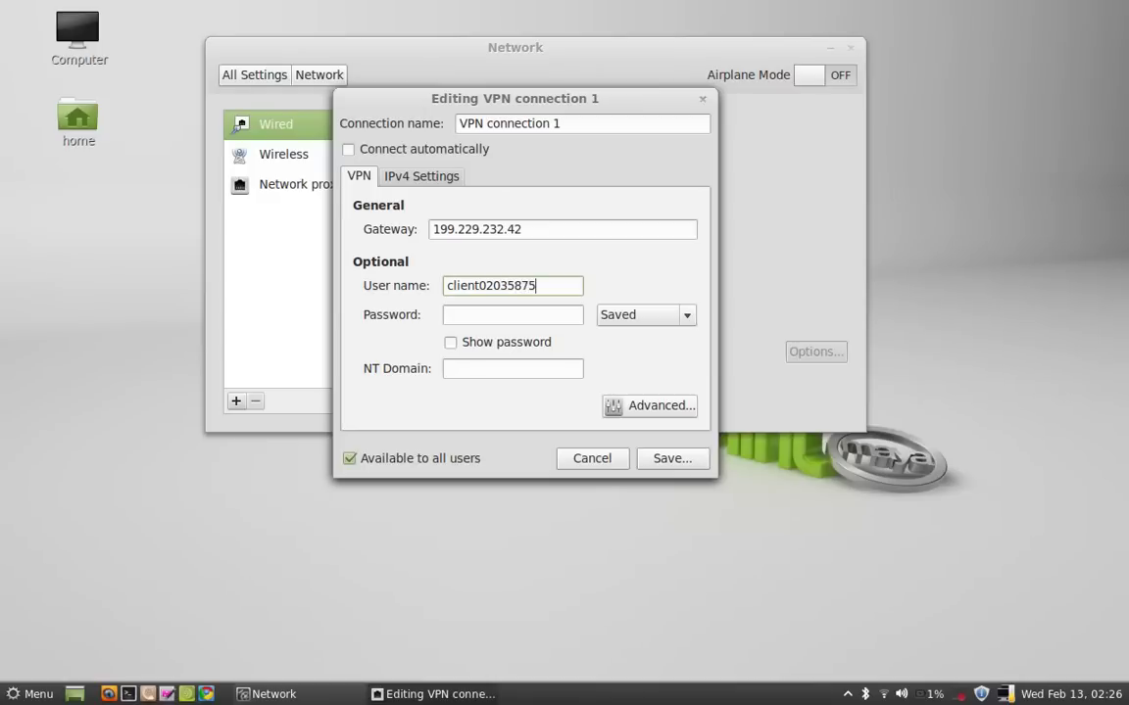
click(469, 315)
text(***)
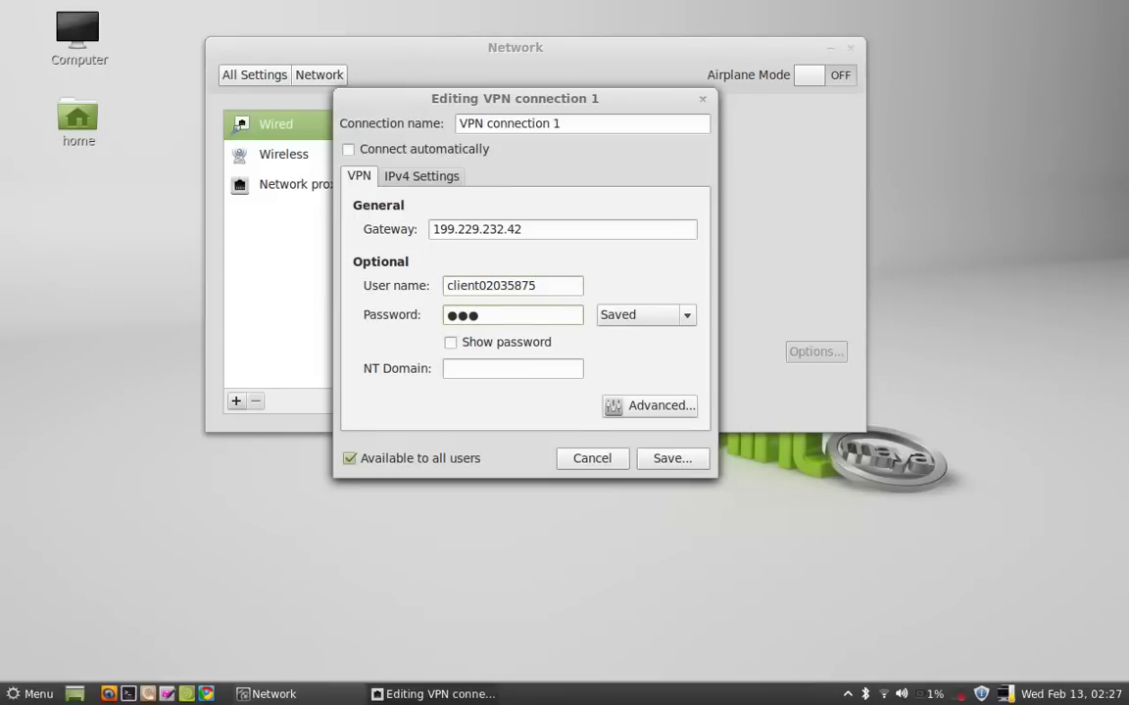
key(BackSpace)
key(BackSpace)
key(BackSpace)
text(••••••••••)
Enable MPPE encryption in the advanced PPP options, leaving only MSCHAP and MSCHAPv2 allowed.
drag(478, 101, 468, 75)
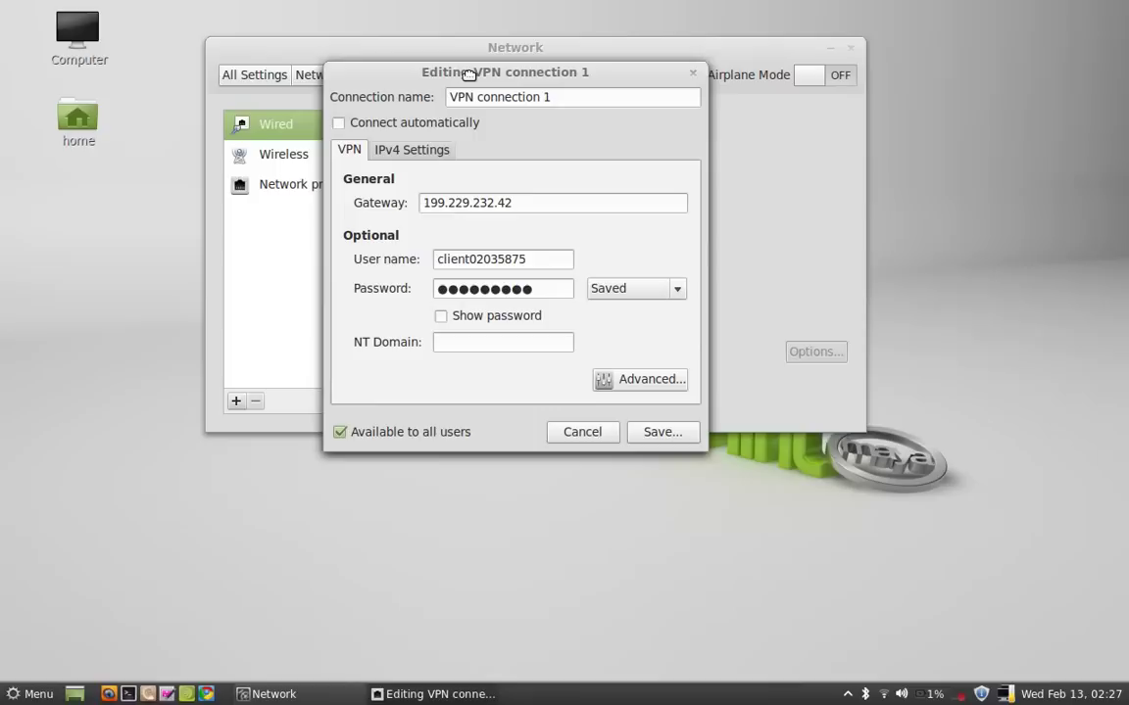
click(649, 382)
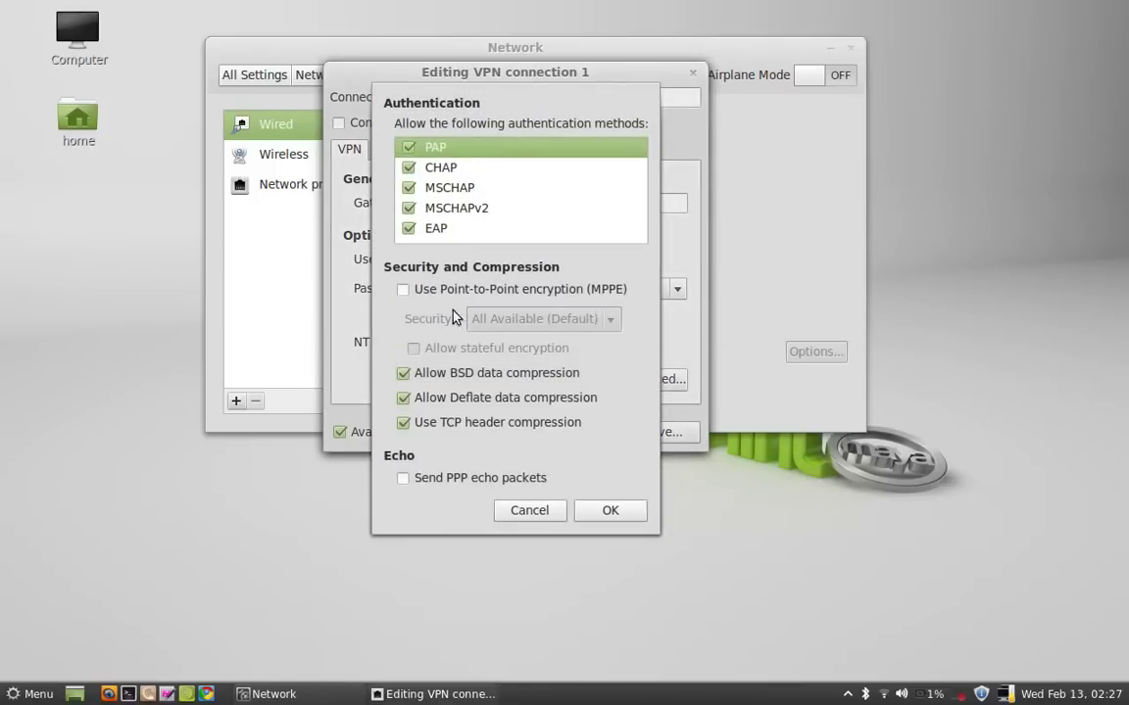
click(404, 291)
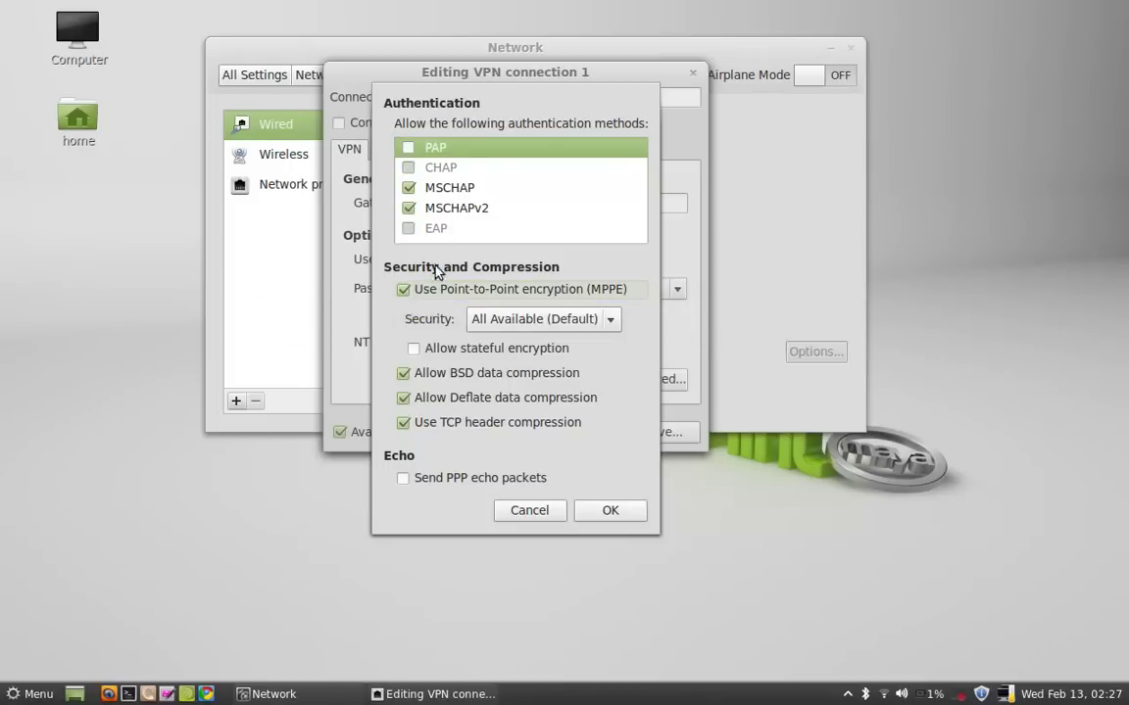
click(611, 510)
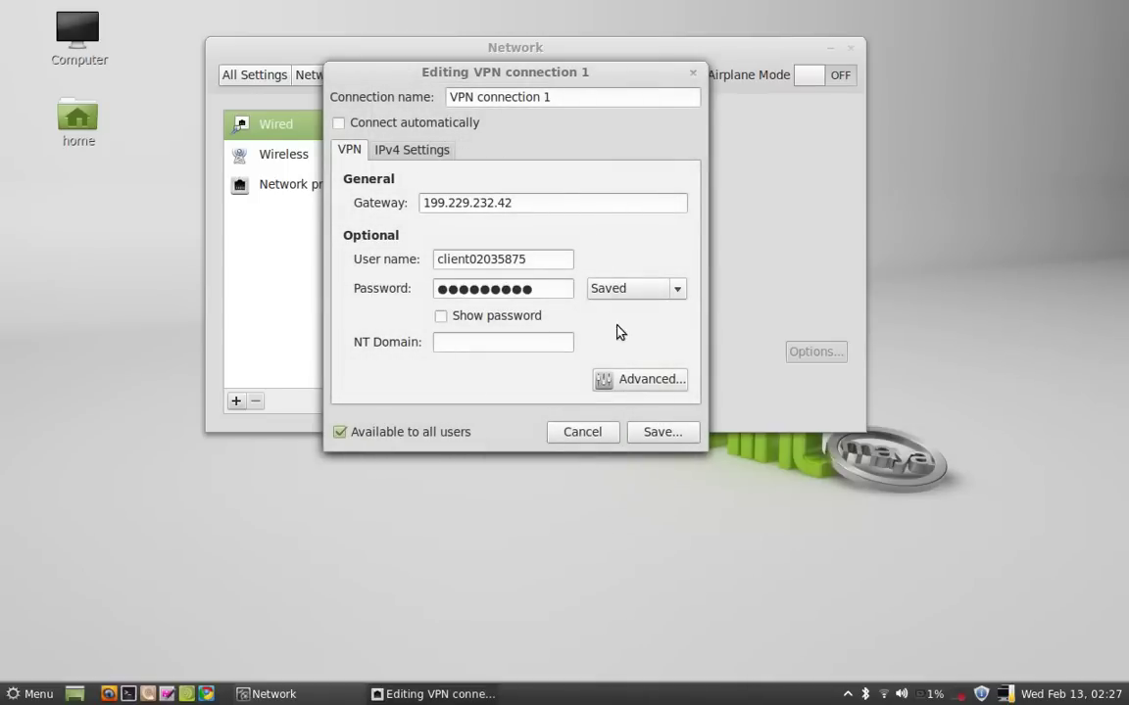
Save VPN connection 1 and view its pptp details with gateway 199.229.232.42.
click(658, 434)
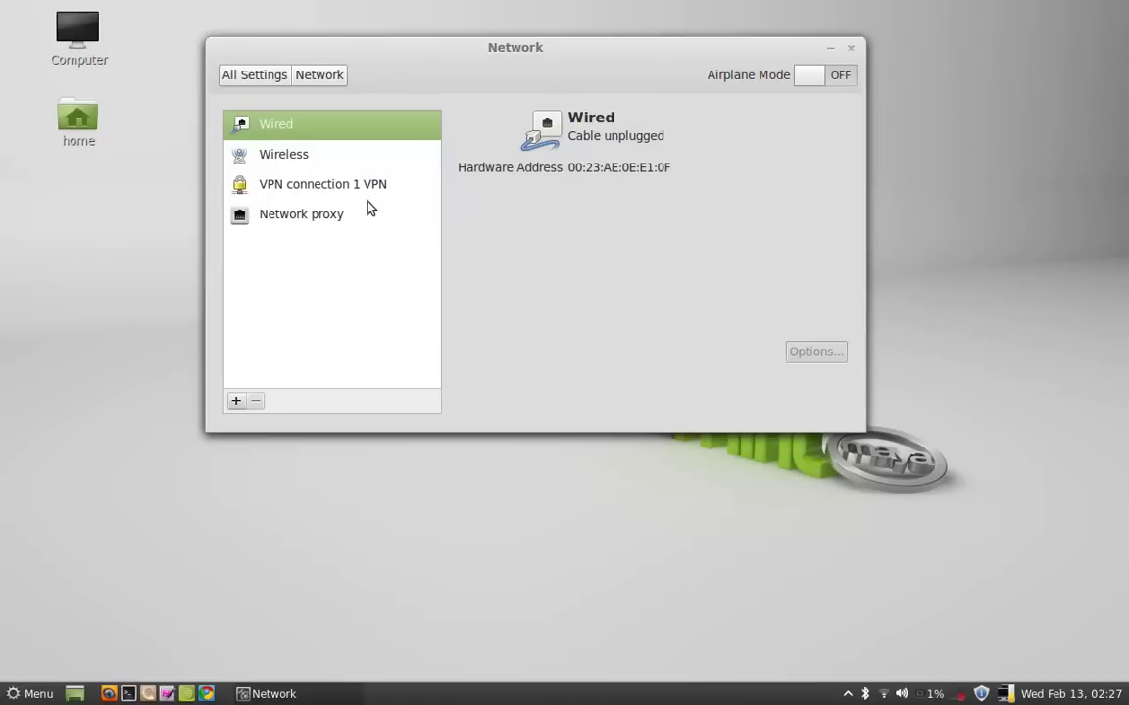
click(344, 191)
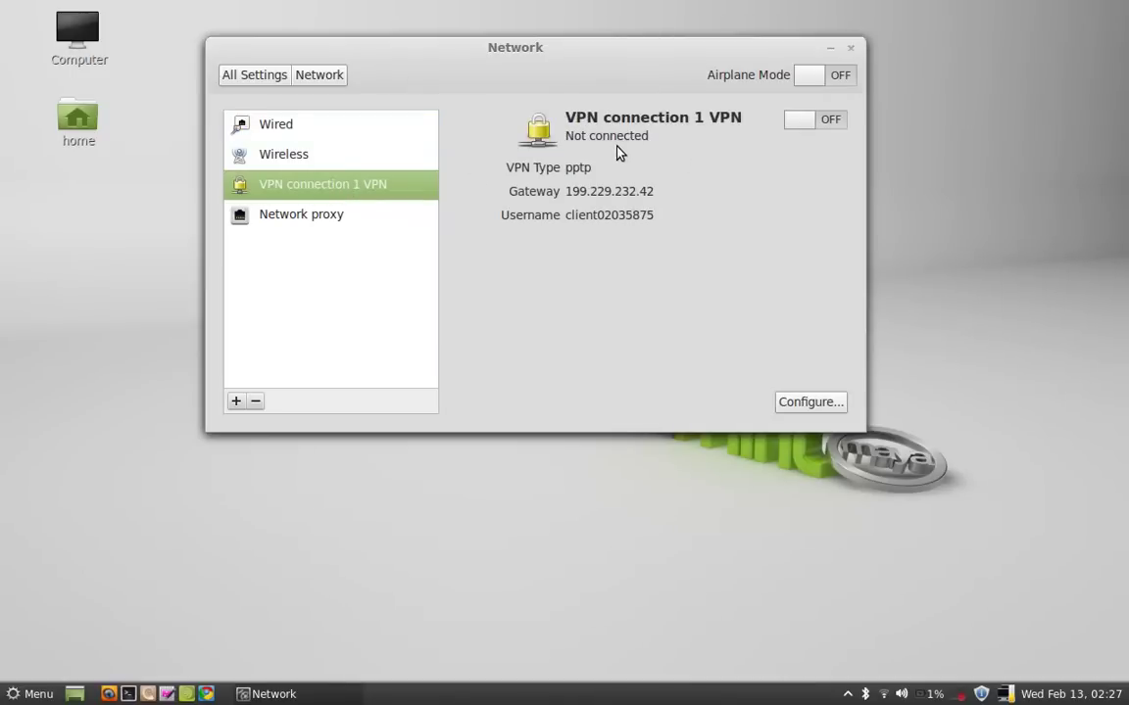
Connect VPN connection 1 from the tray network applet and confirm it shows Connected.
click(888, 700)
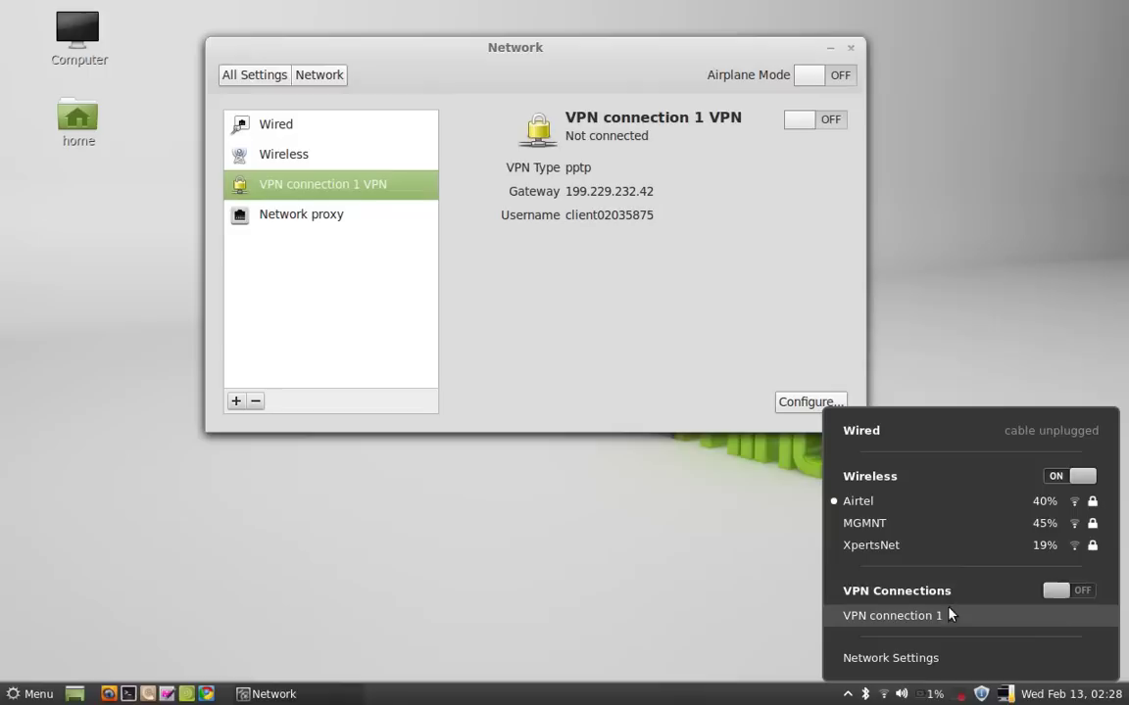
click(1025, 592)
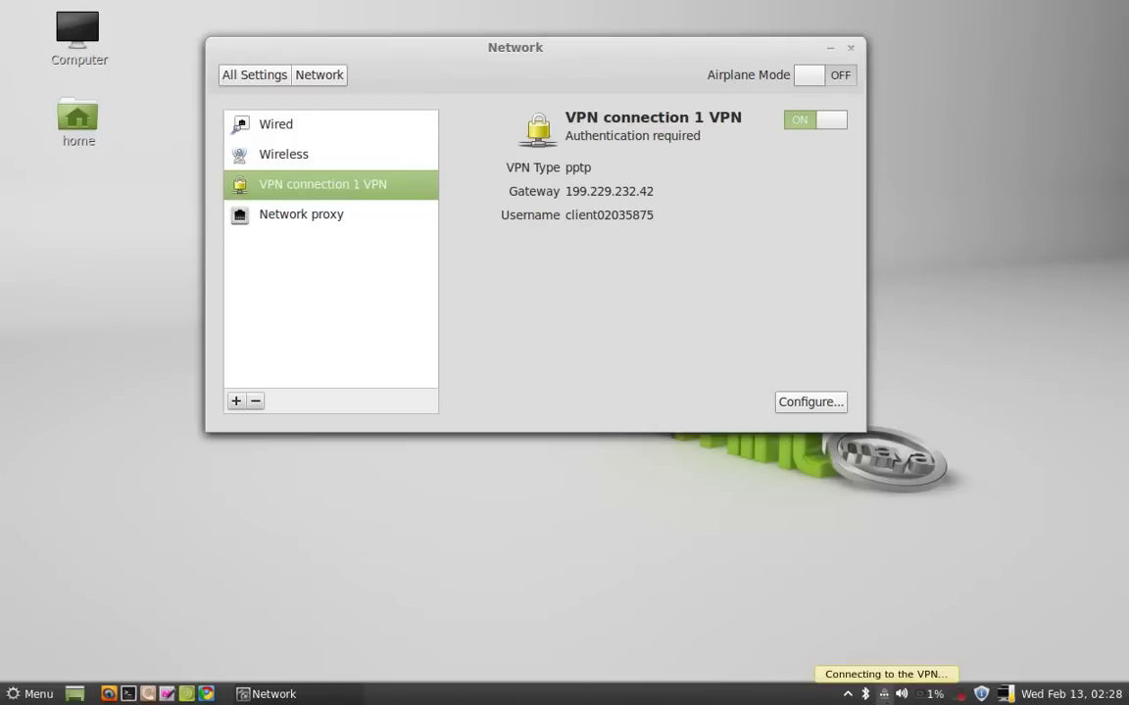
click(883, 693)
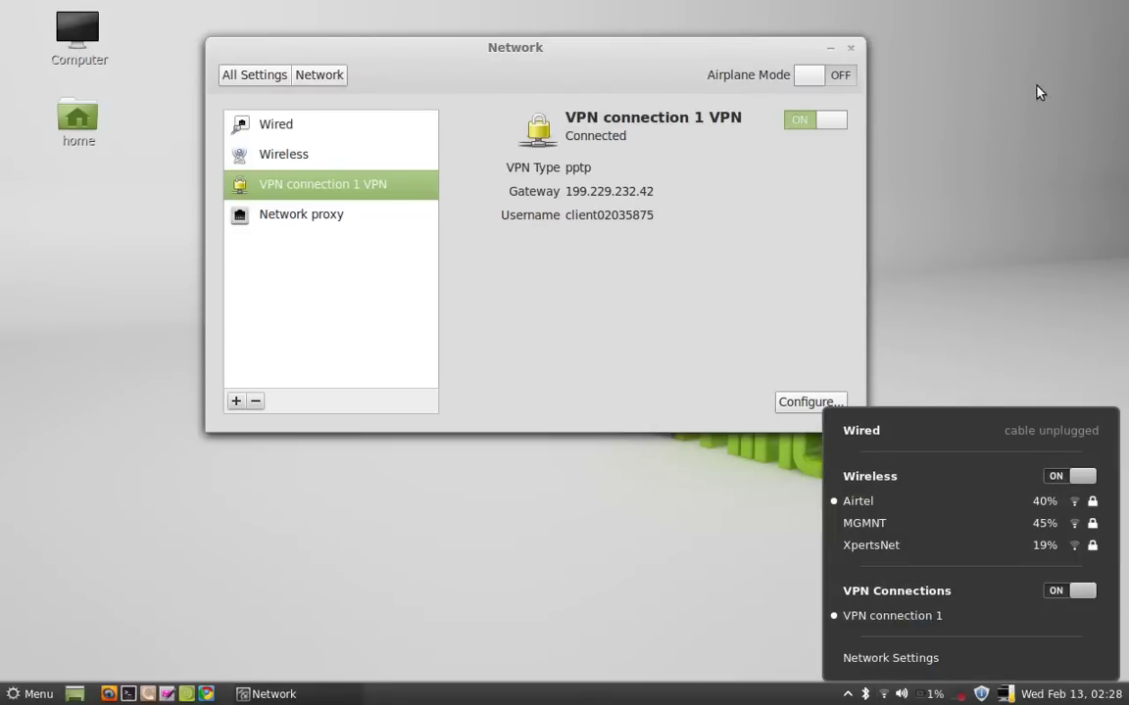
click(637, 539)
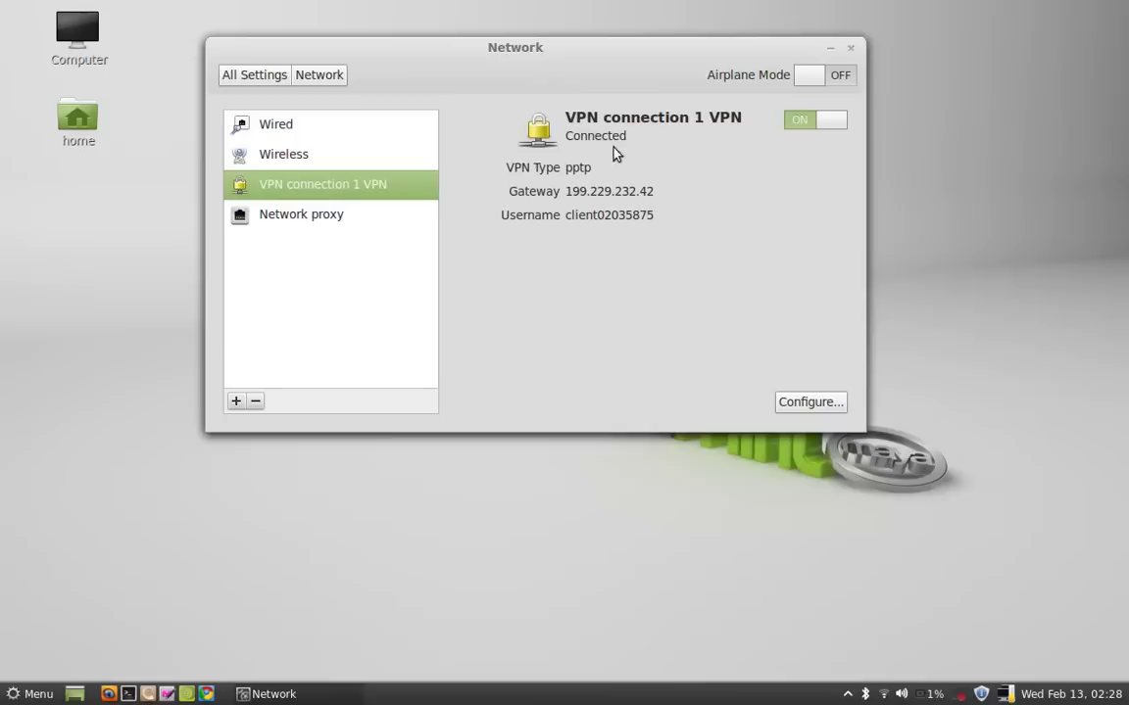
Move the Network settings window aside and close it.
drag(774, 51, 838, 79)
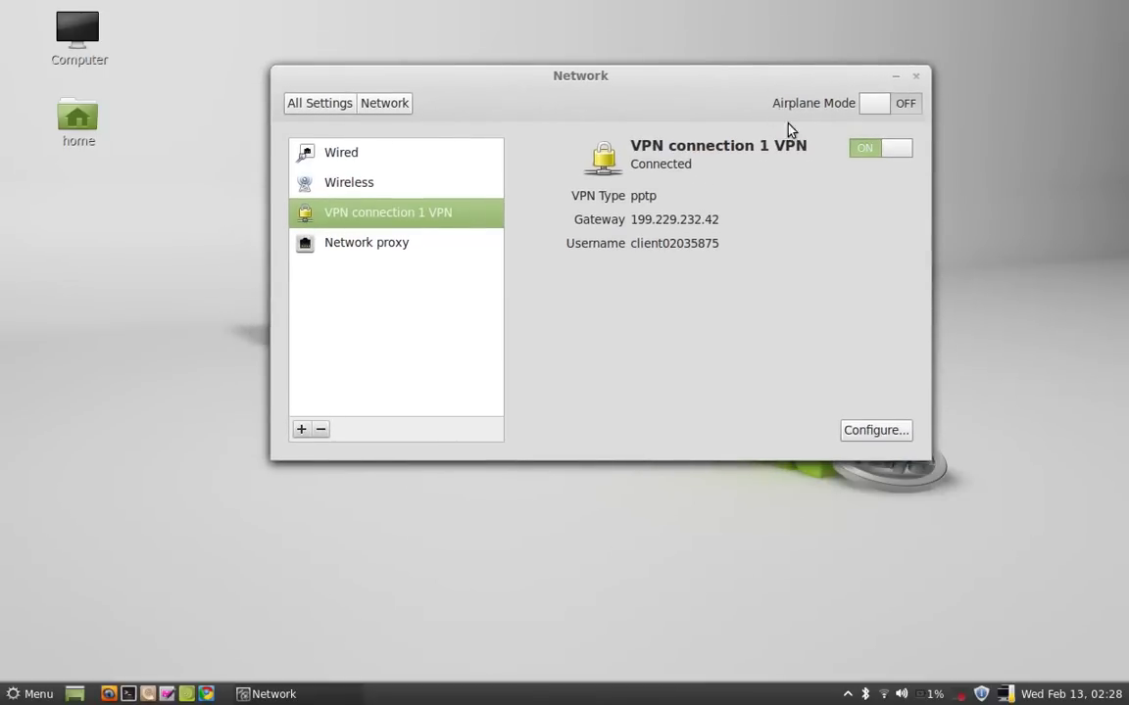
click(917, 78)
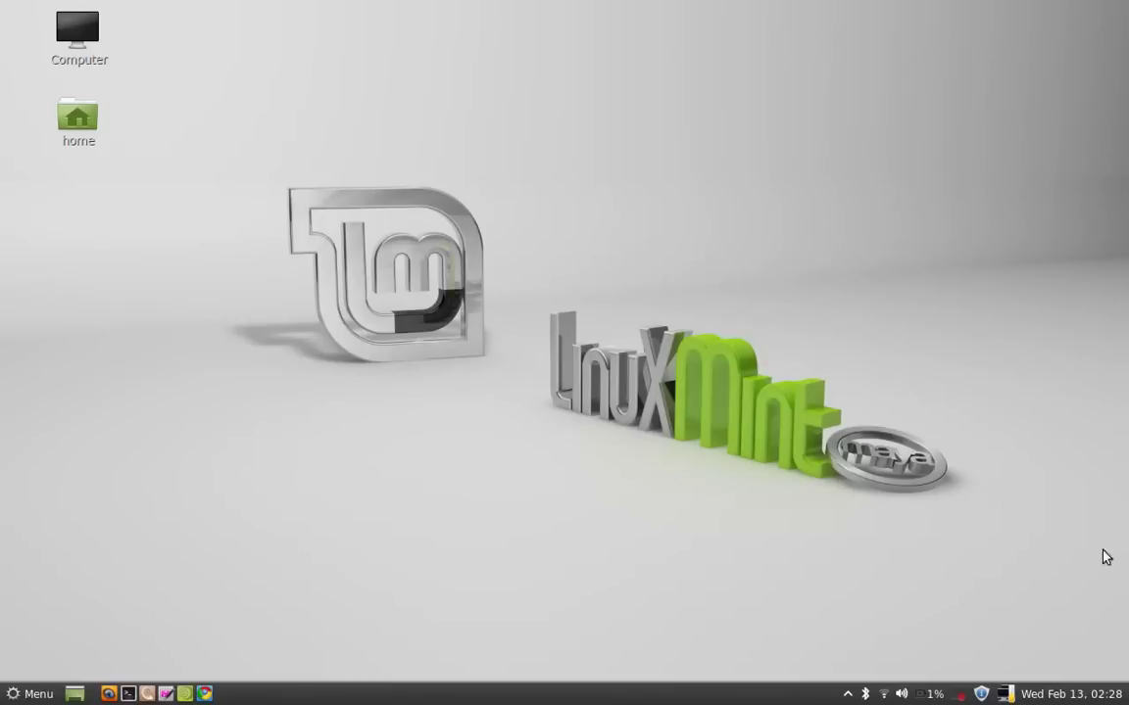